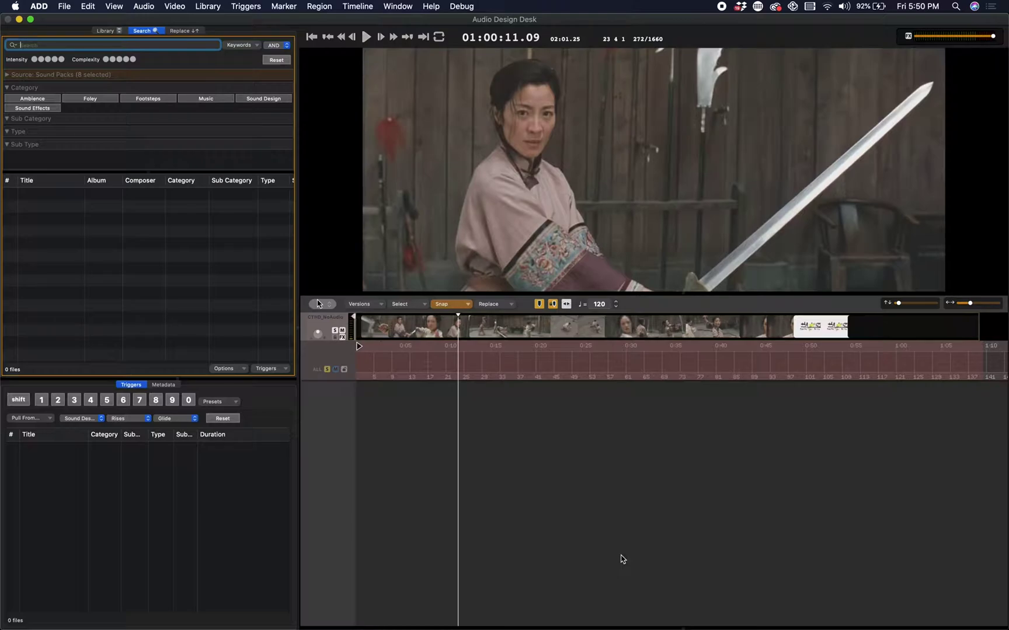
Step: Scrub and frame-step the playhead to 01:00:11.15, the start of the first sword swing
mouse_move(460, 331)
left_mouse_down()
mouse_move(510, 333)
mouse_move(465, 340)
left_mouse_up()
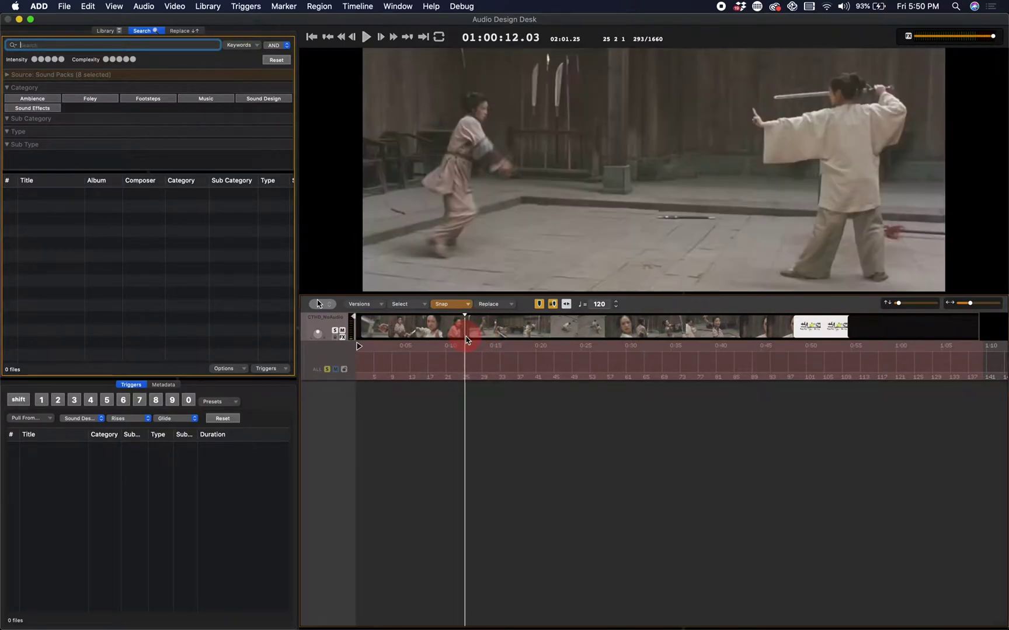
key("Right")
key("Right")
key("Right")
key("Right")
key("Right")
key("Right")
key("Right")
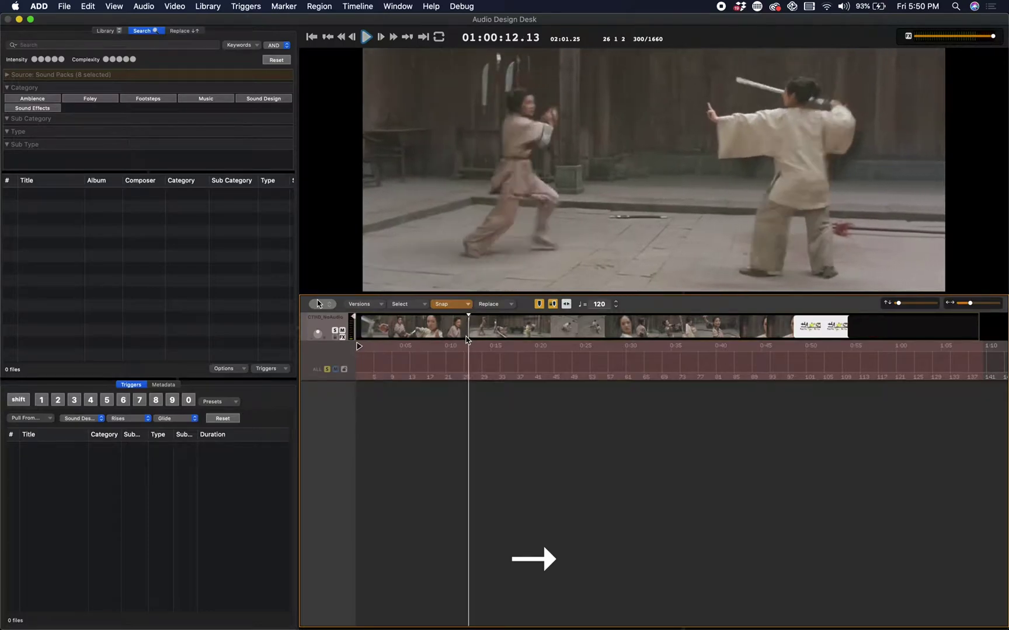
key("Right")
key("Right")
key("Right")
key("Right")
key("Right")
key("Right")
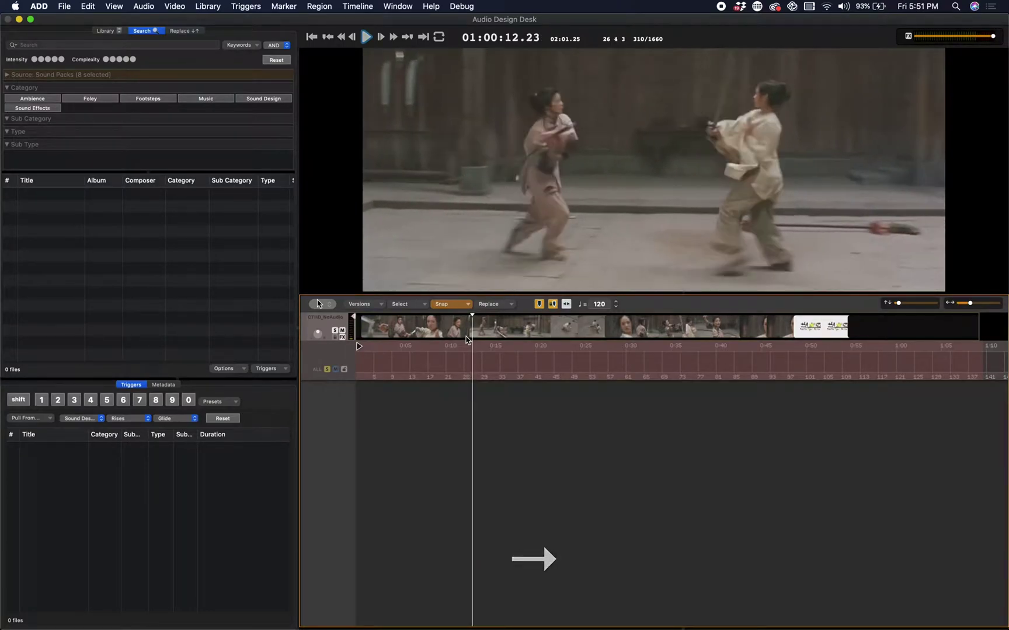
key("Right")
key("Right")
key("Right")
key("Right")
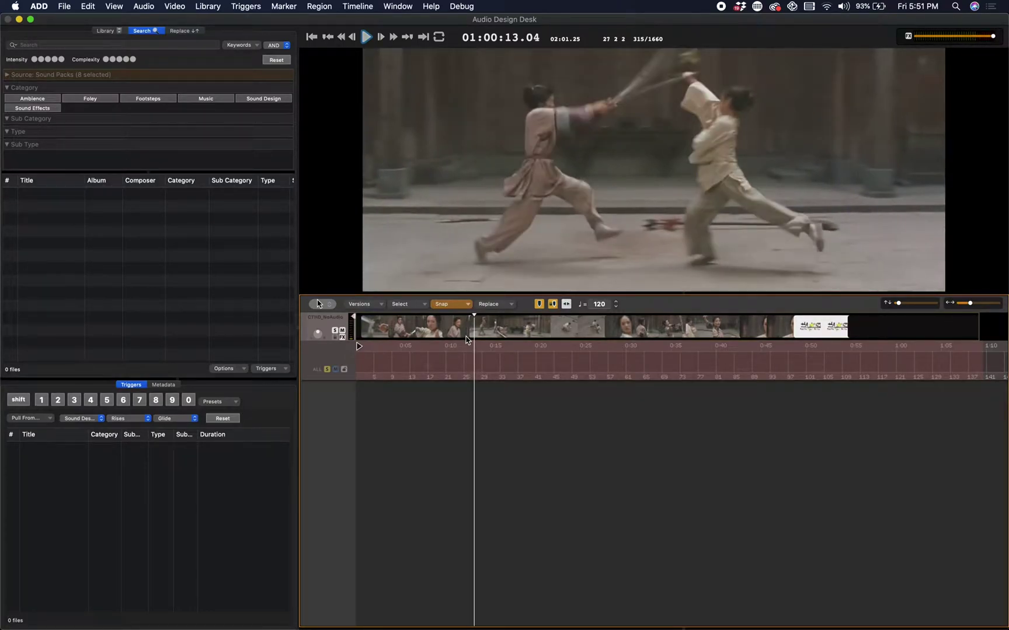
key("Left")
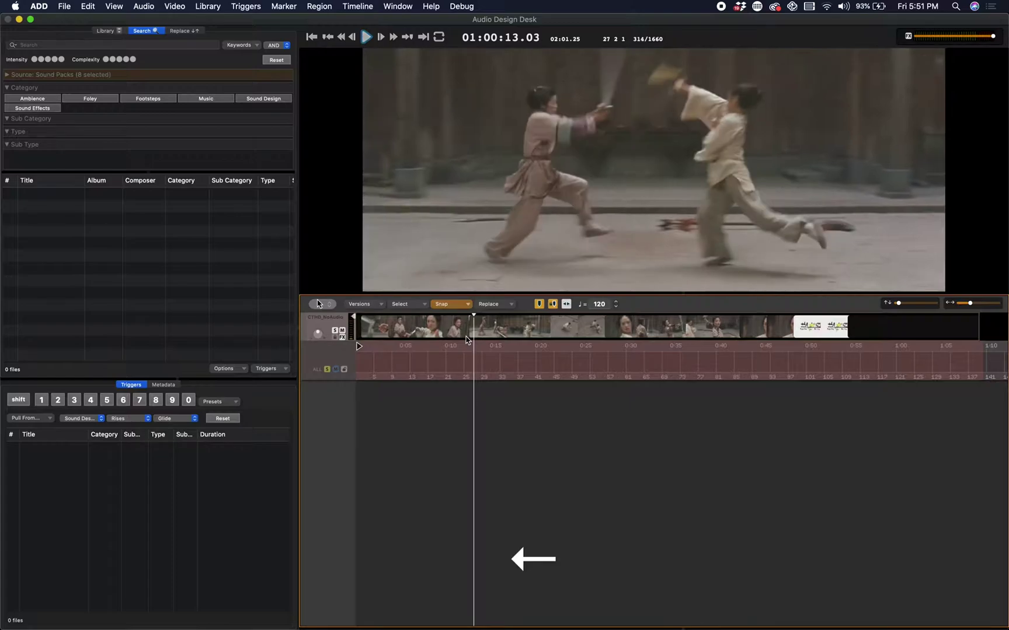
key("Left")
key("Left")
key("Left")
key("Left")
key("Left")
key("Left")
key("Left")
key("Left")
key("Left")
key("Left")
key("Left")
key("Left")
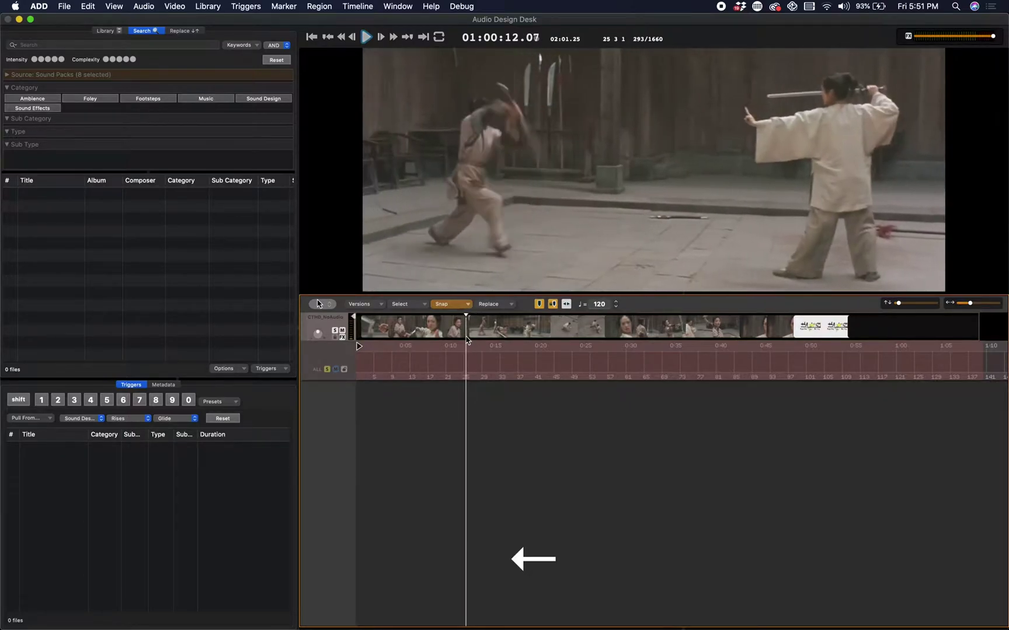
key("Left")
key("Left")
key("Left")
key("Left")
key("Left")
key("Left")
key("Left")
key("Left")
key("Left")
key("Left")
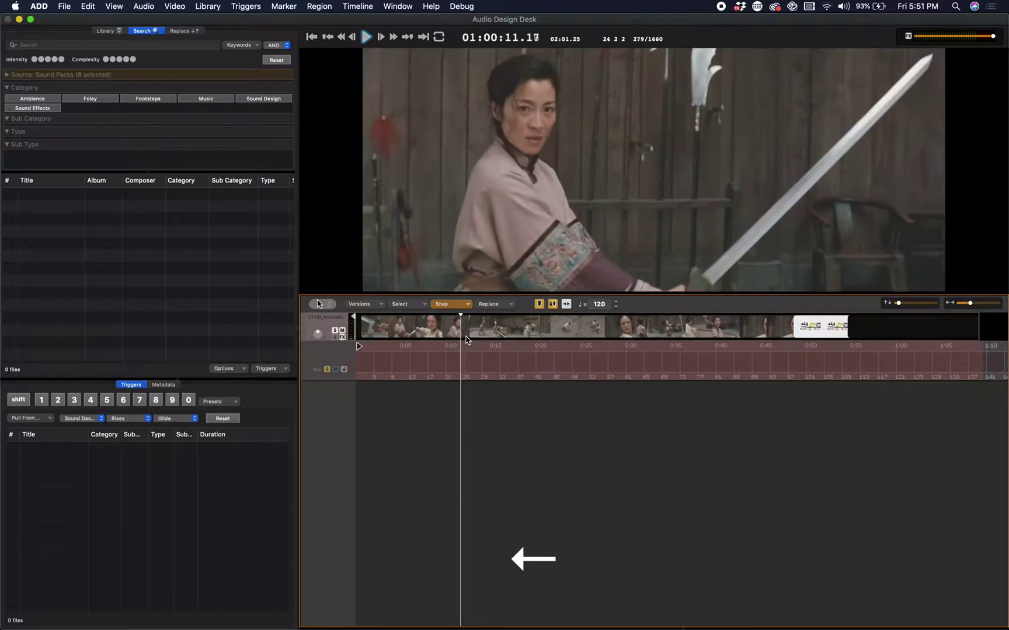
key("Left")
key("Left")
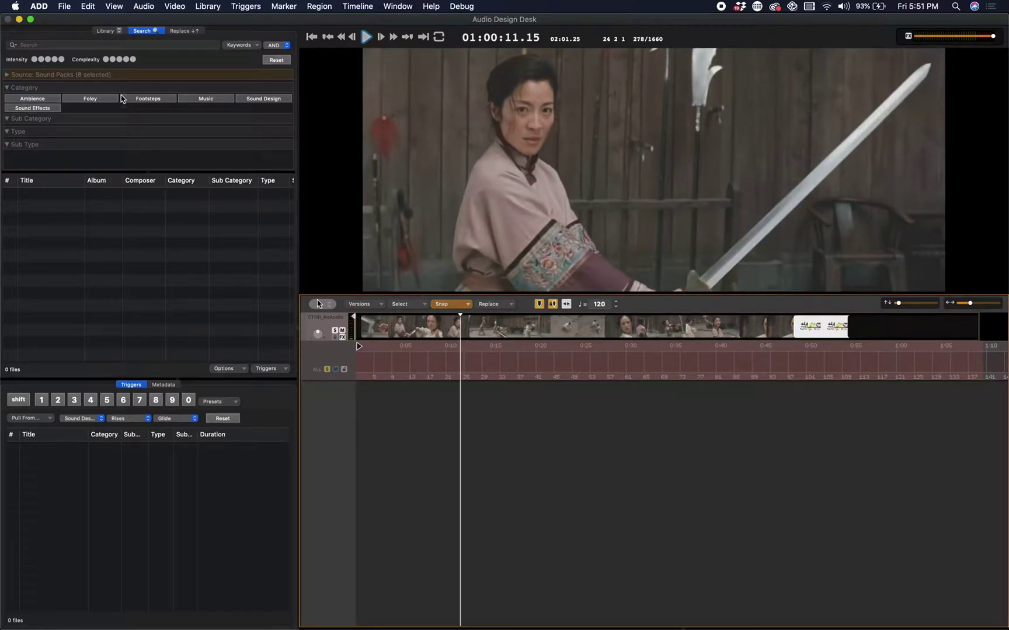
left_click(77, 47)
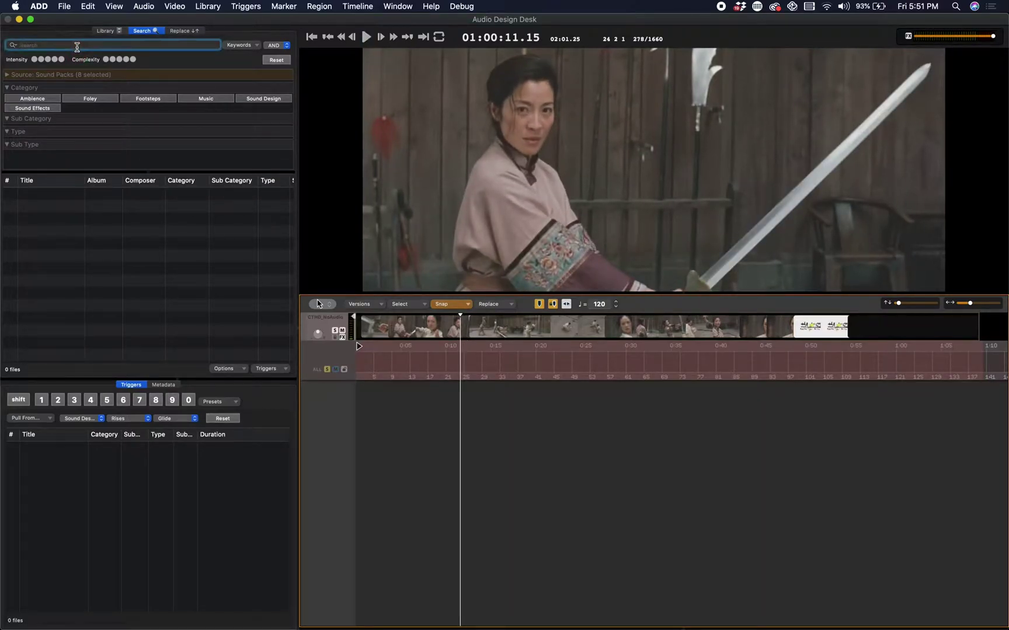
Step: Search the library for 'whip' and audition the Swoosh sounds starting from Swoosh 05
type("whip")
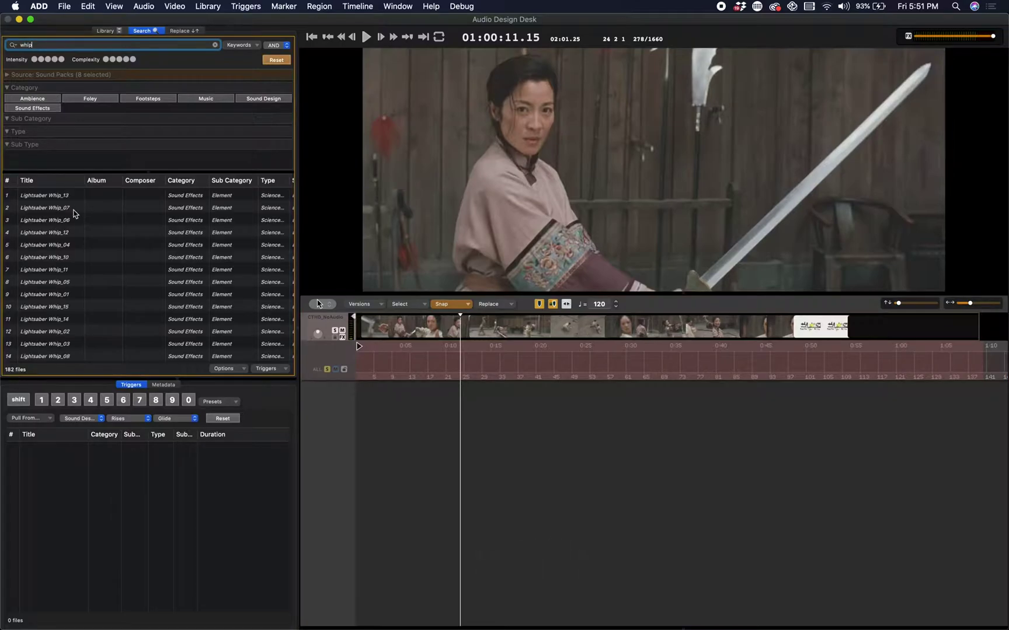
scroll(75, 214, "down", 5)
scroll(75, 213, "down", 5)
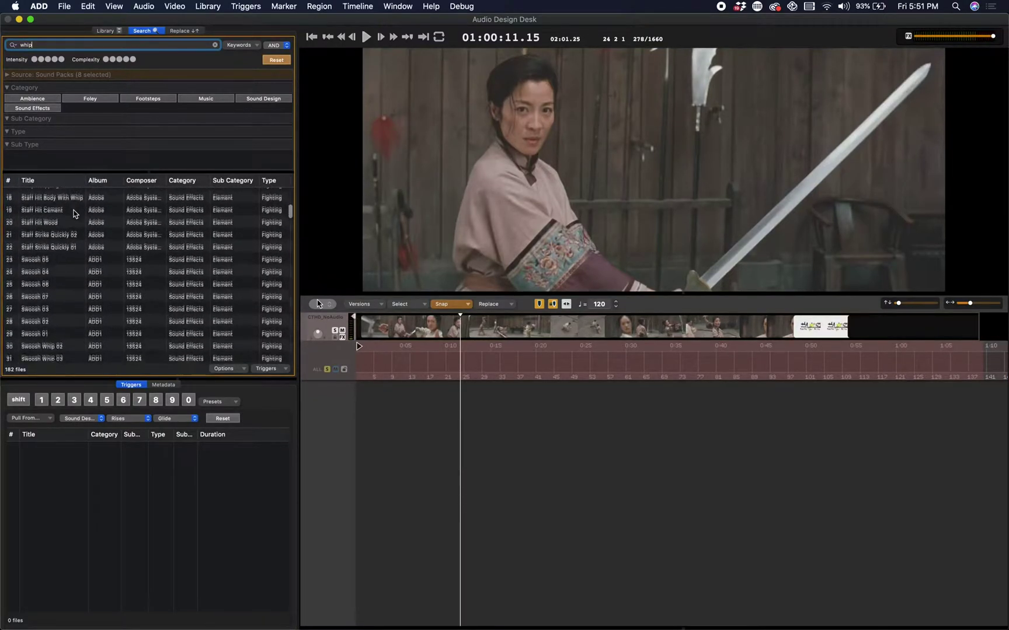
scroll(74, 213, "down", 3)
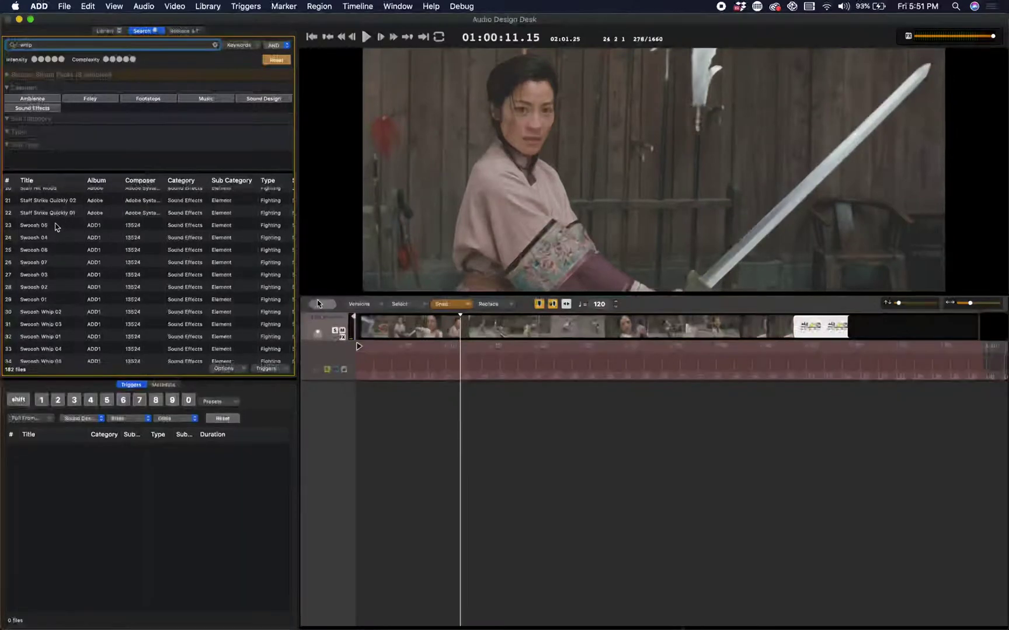
left_click(56, 225)
key("space")
key("Down")
key("space")
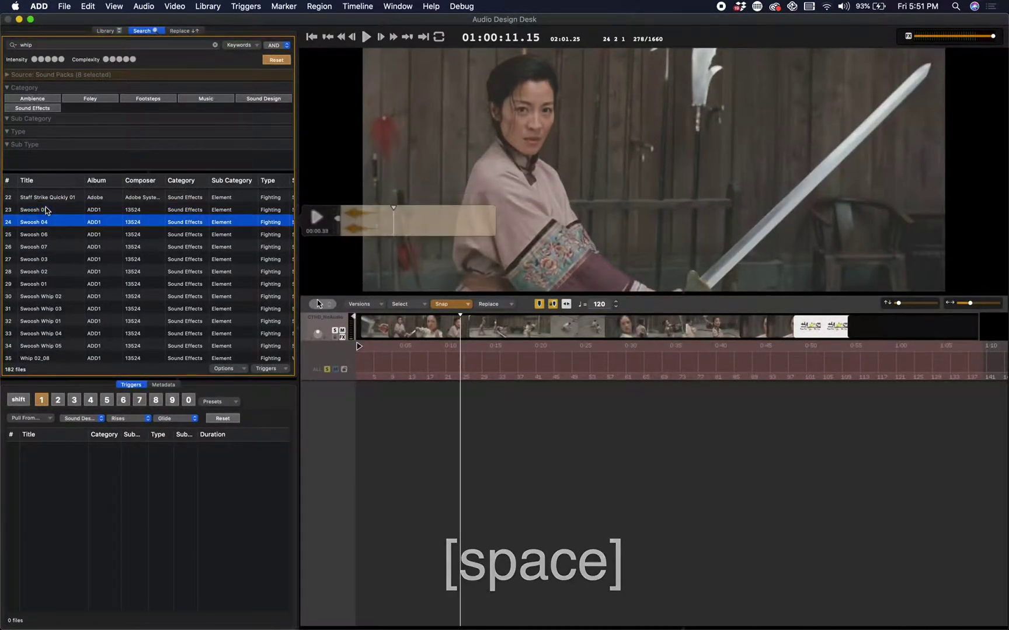
key("Down")
key("space")
key("Down")
key("space")
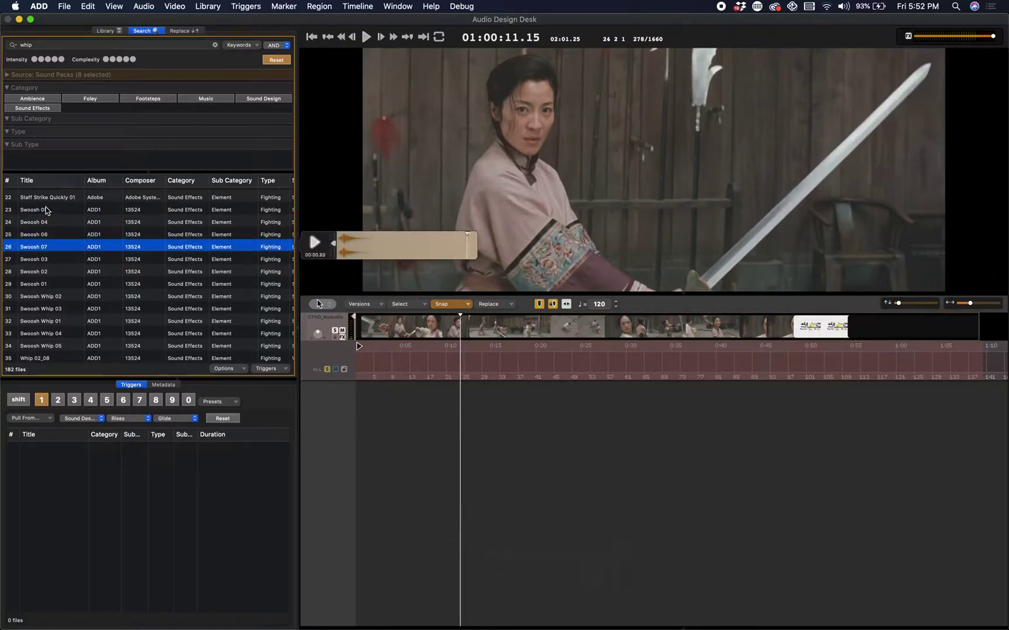
key("space")
Step: Drag Swoosh 05 through Swoosh 01 onto trigger 1 and clear the whip search
left_click(51, 211)
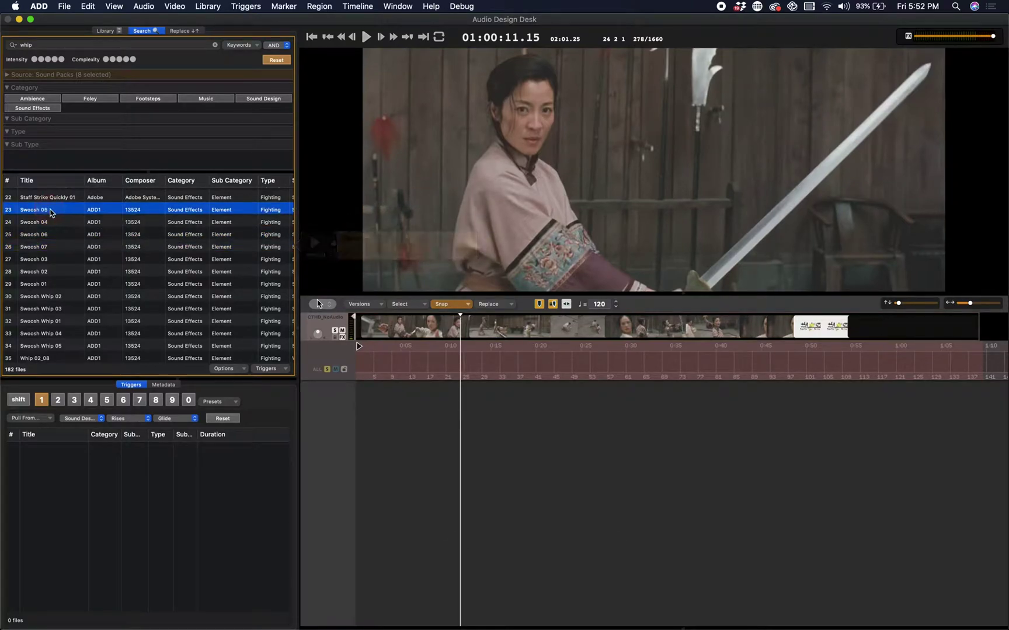
left_click(44, 284, "shift")
left_click_drag(45, 284, 58, 466)
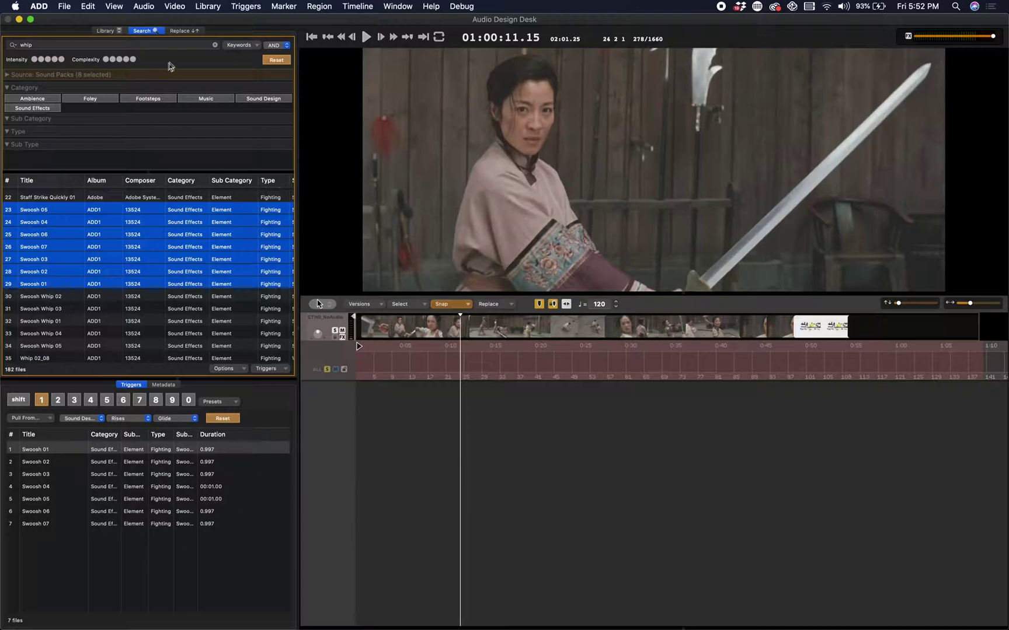
left_click(215, 45)
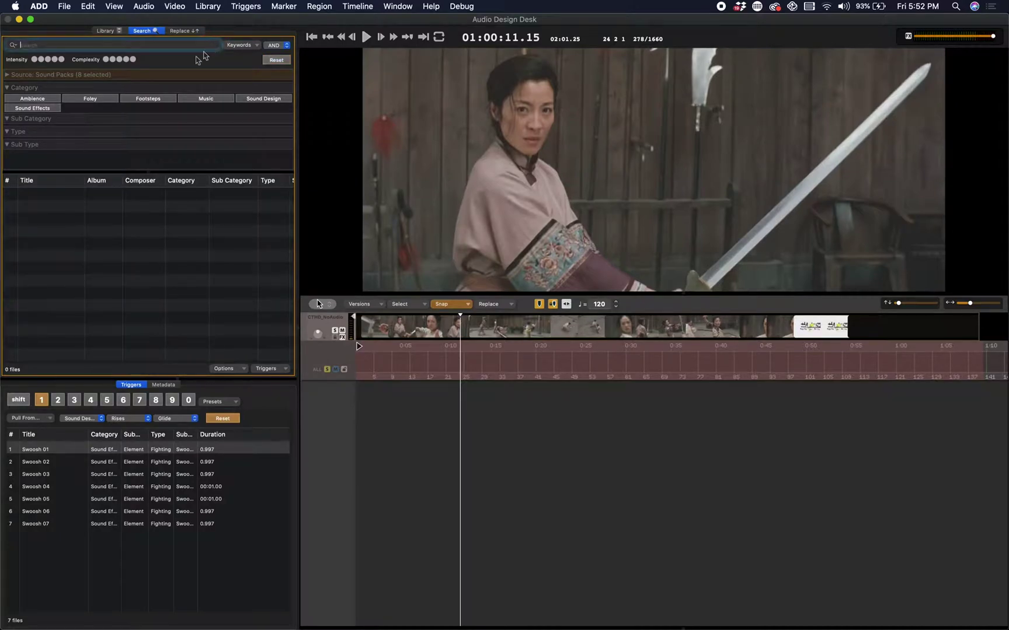
Step: Filter the library to Sound Effects > Weapons > Sword Hit Sword
left_click(42, 109)
scroll(80, 118, "down", 2)
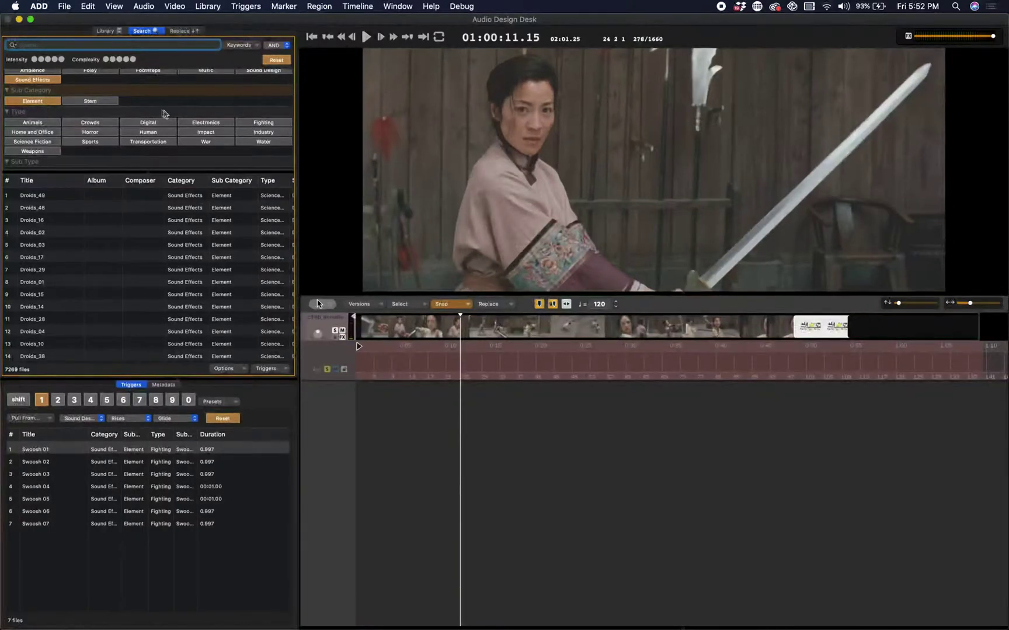
left_click(42, 153)
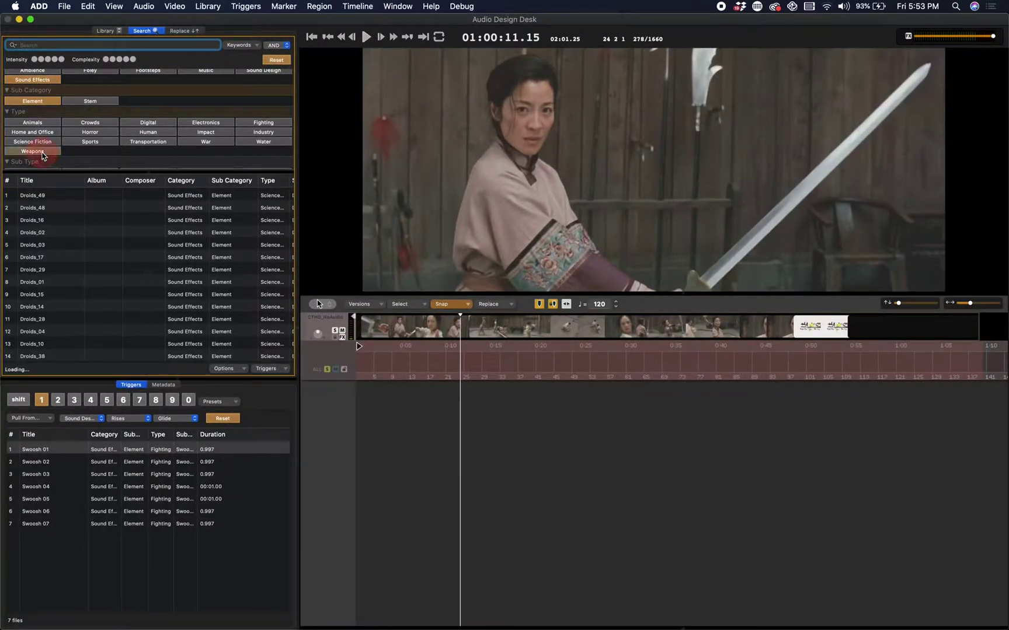
scroll(42, 154, "down", 3)
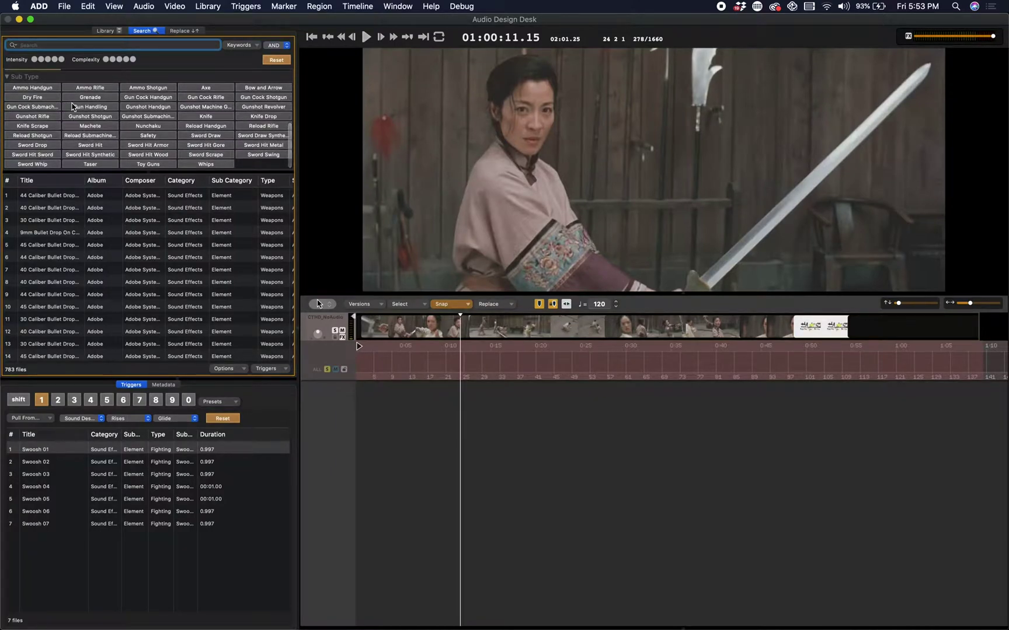
left_click(56, 154)
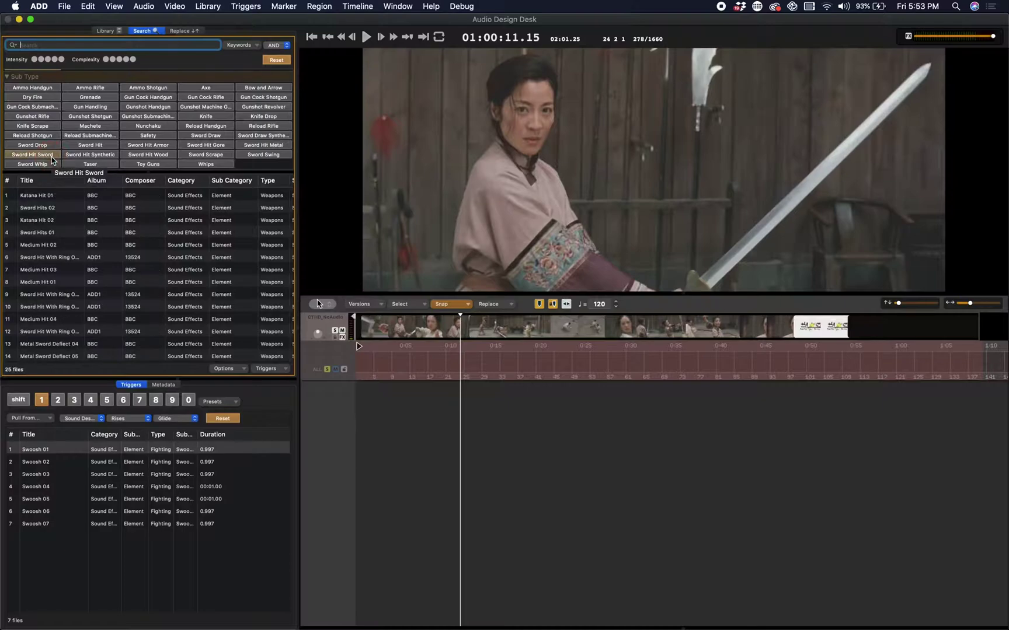
Step: Audition Katana Hit 01 and Katana Hit 02, then select Sword Hits 02
left_click(52, 198)
key("space")
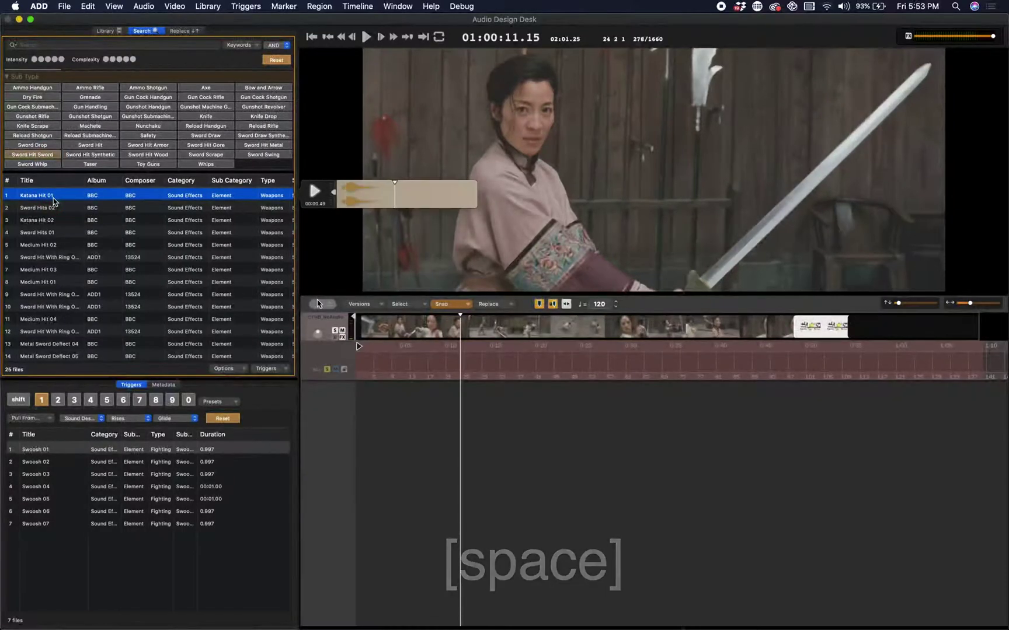
key("Down")
key("Down")
key("space")
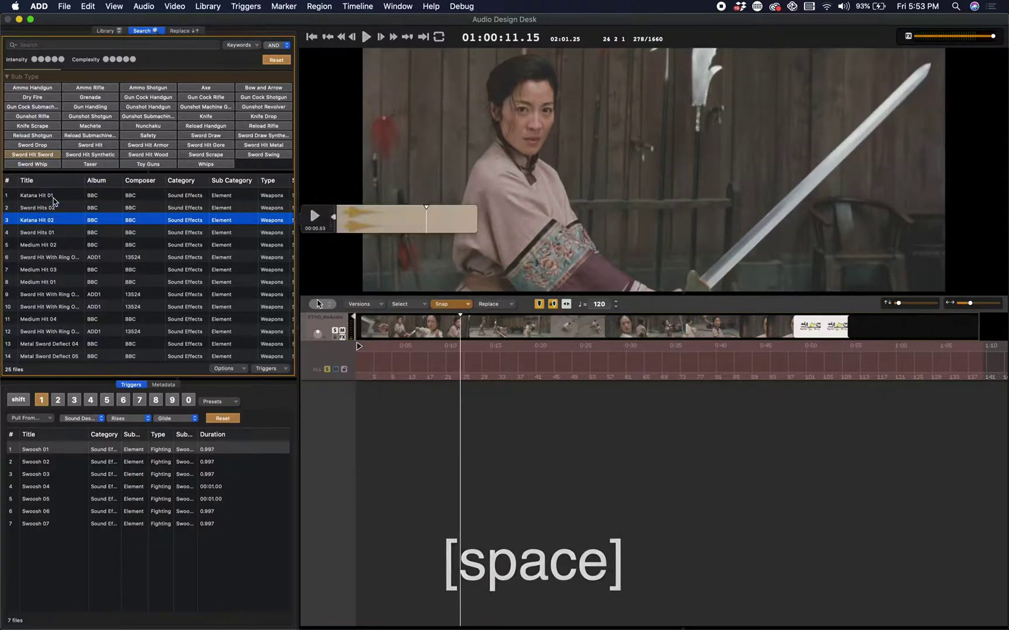
left_click(56, 209)
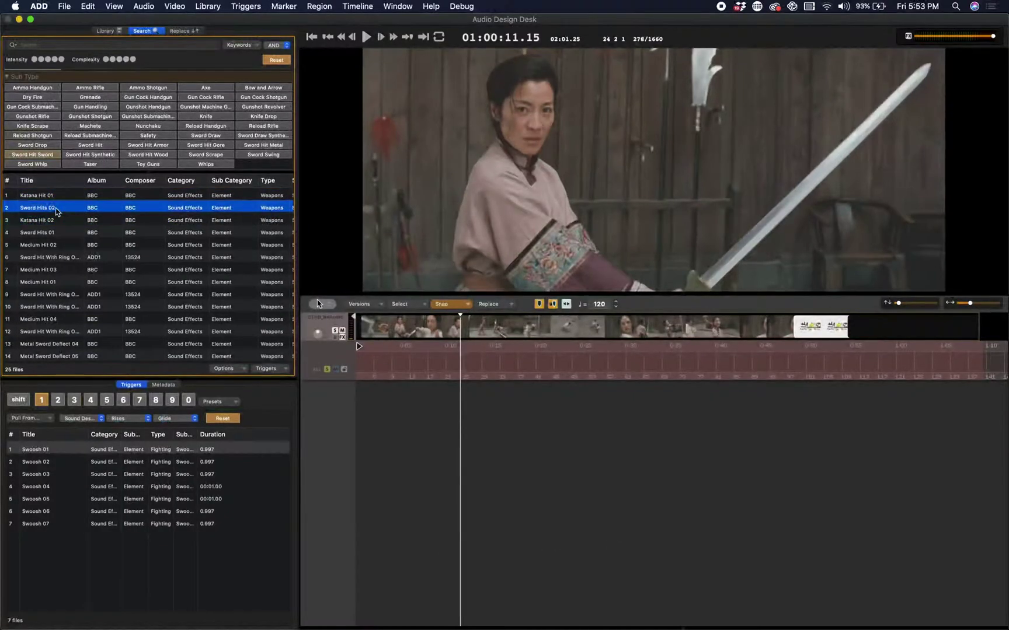
right_click(58, 209)
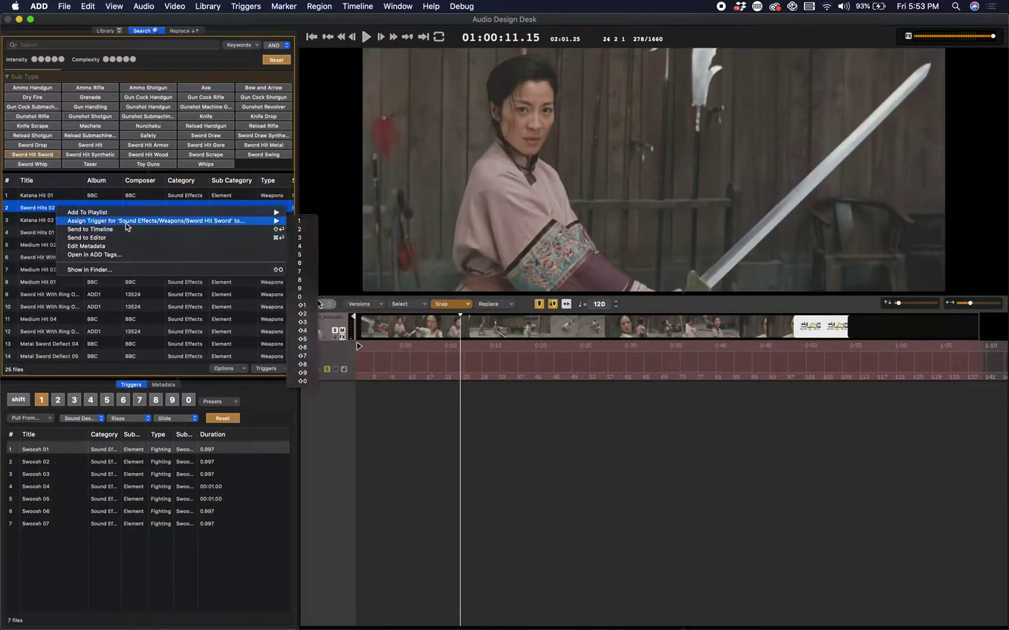
Step: Assign the 25 Sword Hit Sword sounds to trigger 2 from Sword Hits 02's context menu
left_click(296, 234)
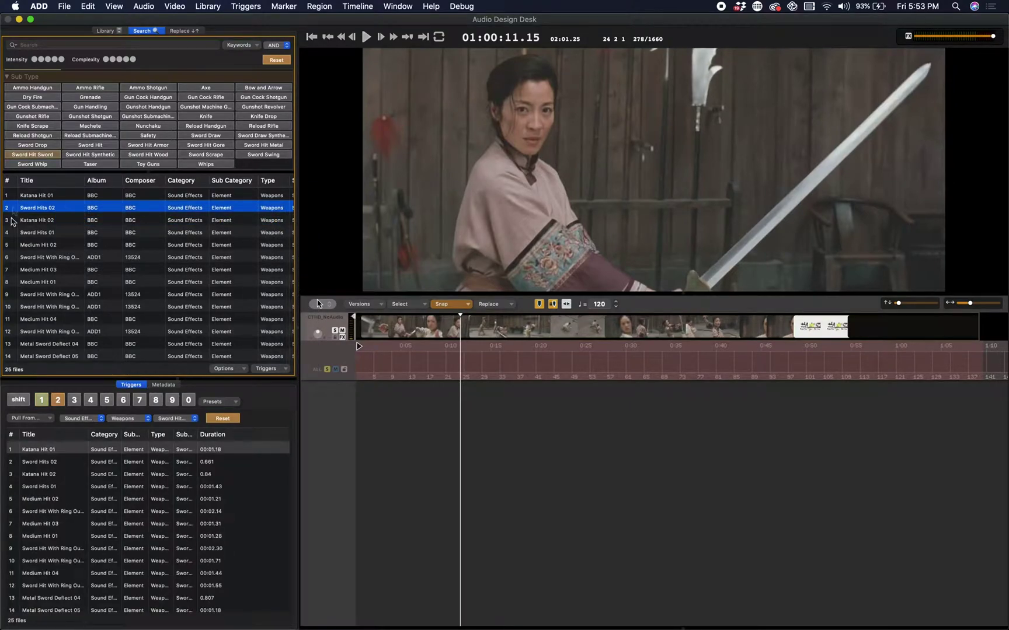
scroll(67, 554, "down", 3)
scroll(68, 555, "up", 3)
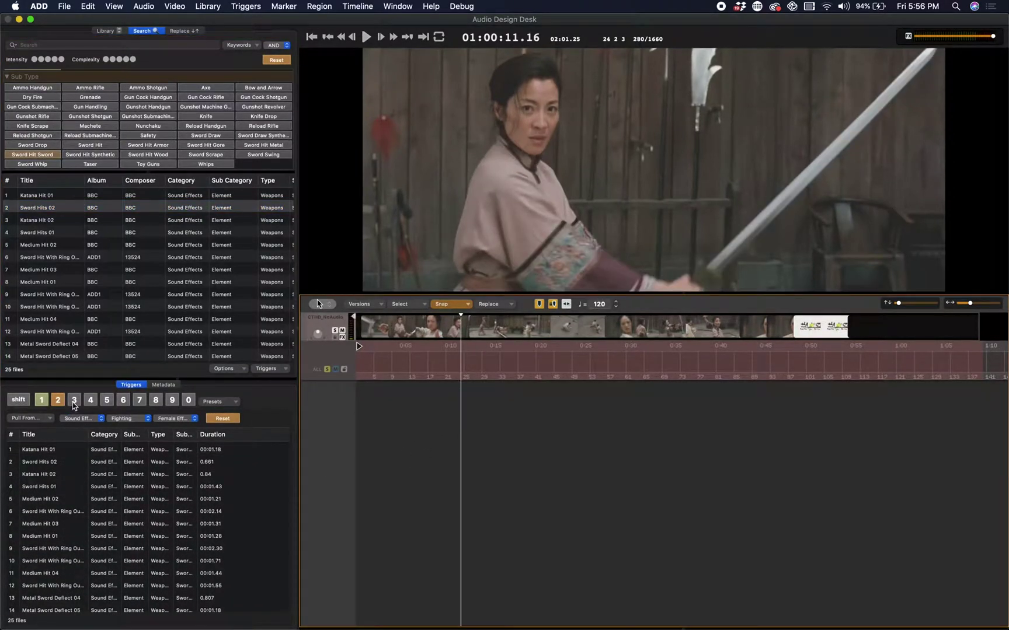
left_click(73, 402)
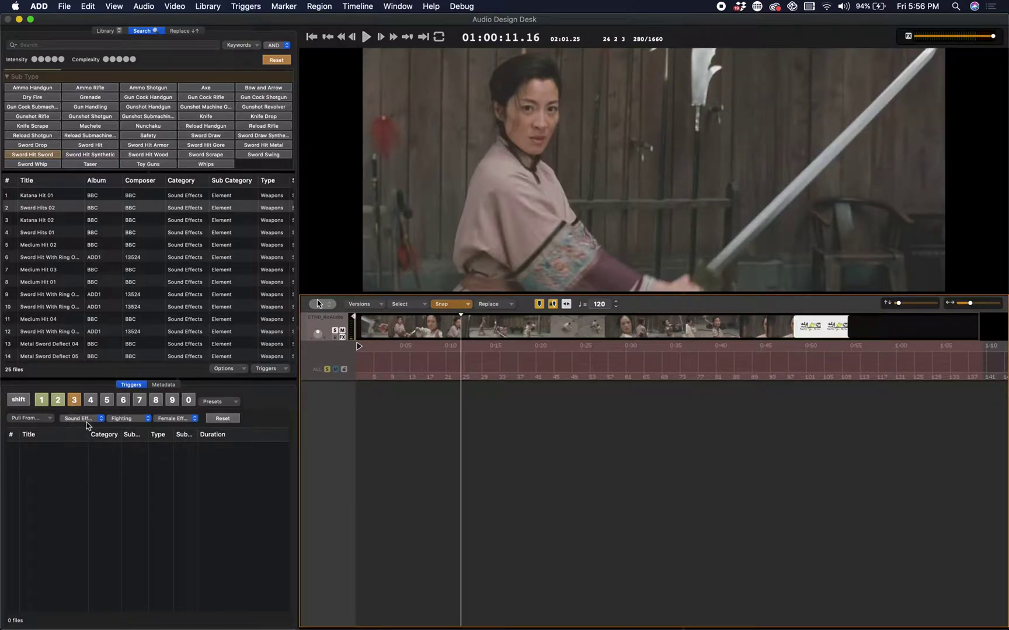
Step: Set trigger 3's source to Sound Effects > Fighting > Female Efforts, loading the Woman Fight sounds
left_click(85, 421)
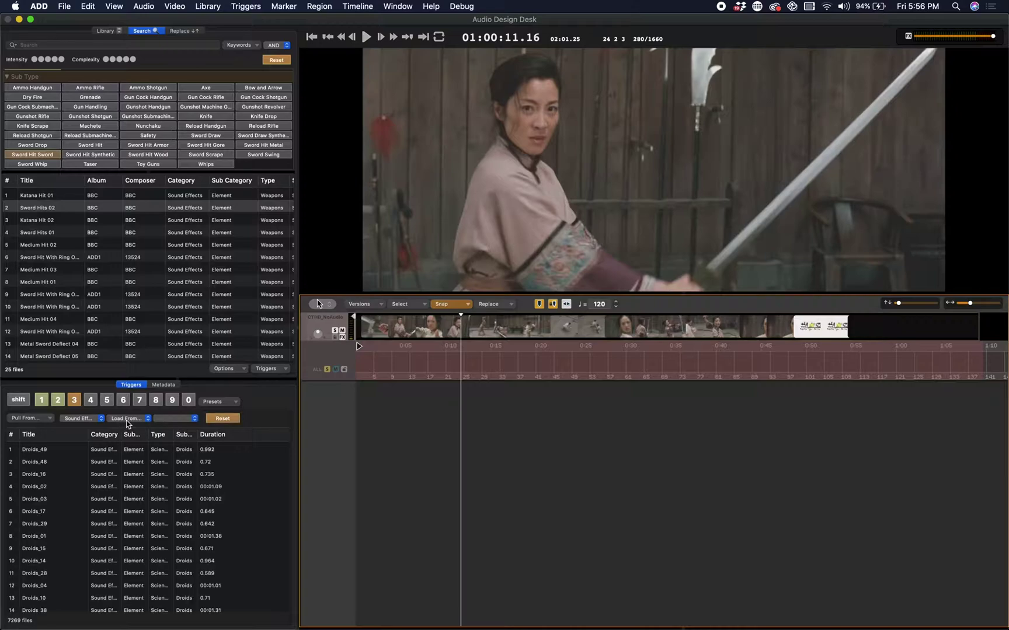
left_click(128, 420)
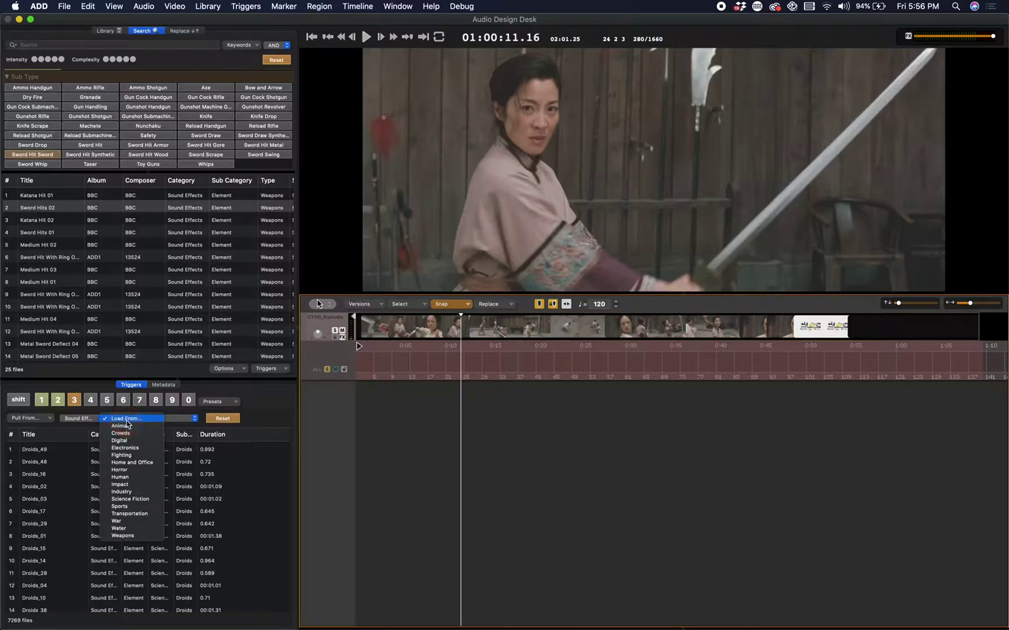
left_click(143, 456)
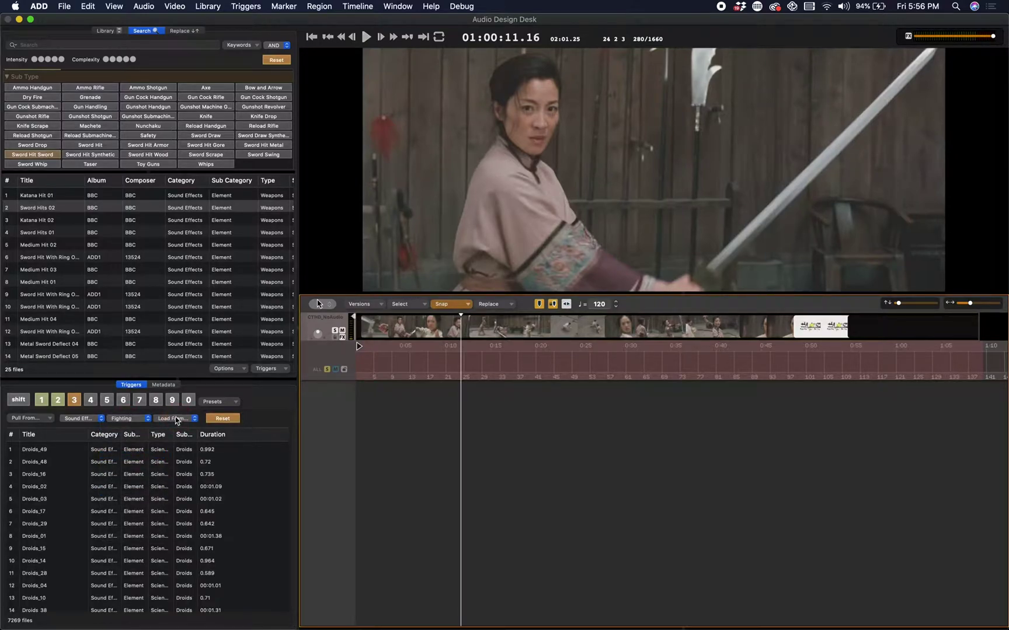
left_click(173, 419)
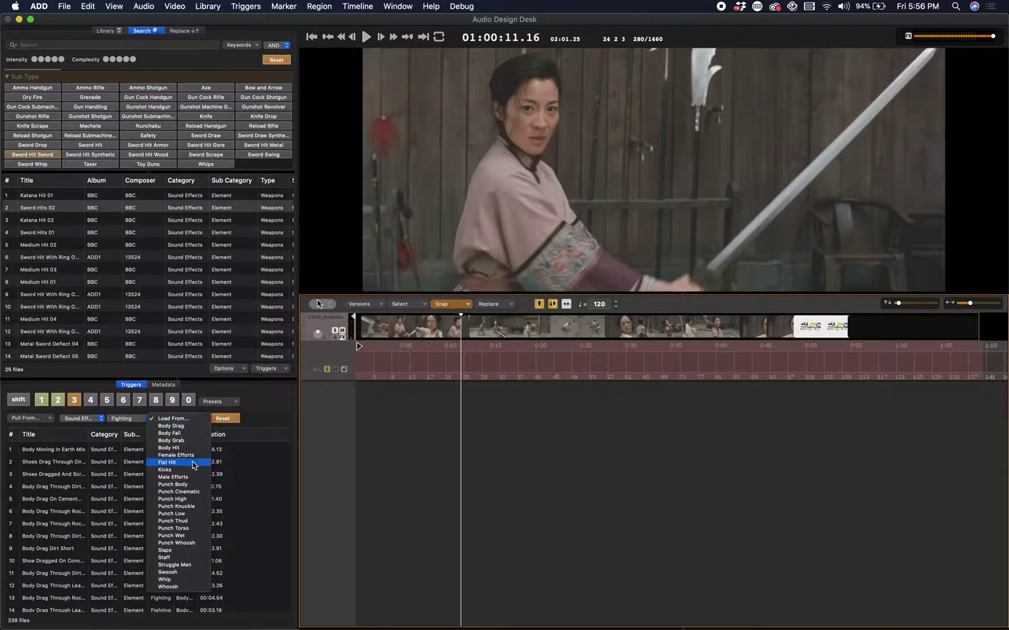
left_click(175, 456)
scroll(65, 475, "down", 5)
scroll(65, 475, "up", 5)
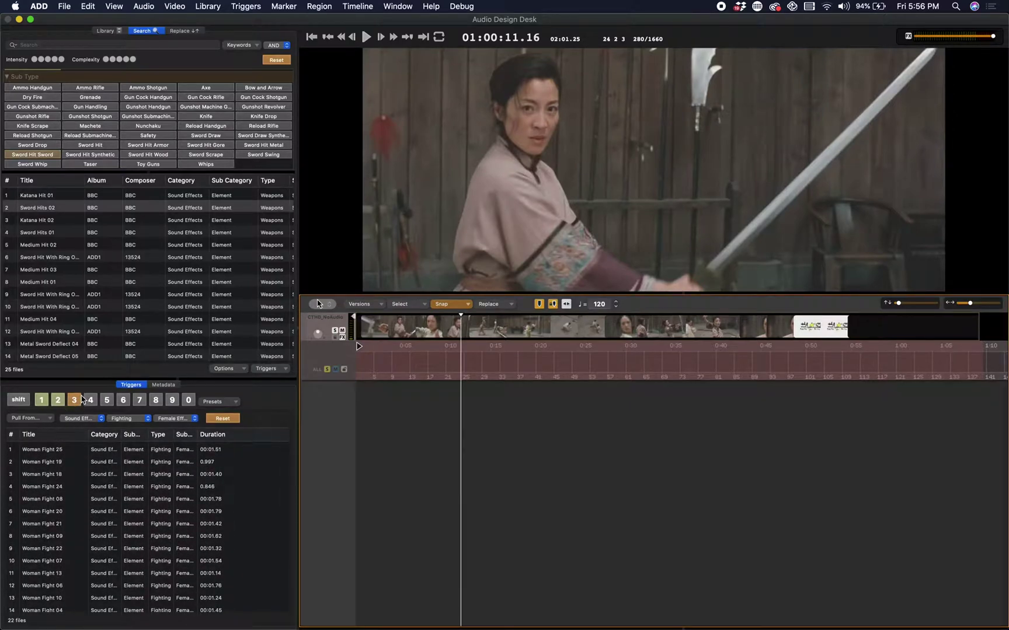
Step: Preview Woman Fight 25 and Woman Fight 19, removing each from trigger 3
left_click(70, 451)
key("space")
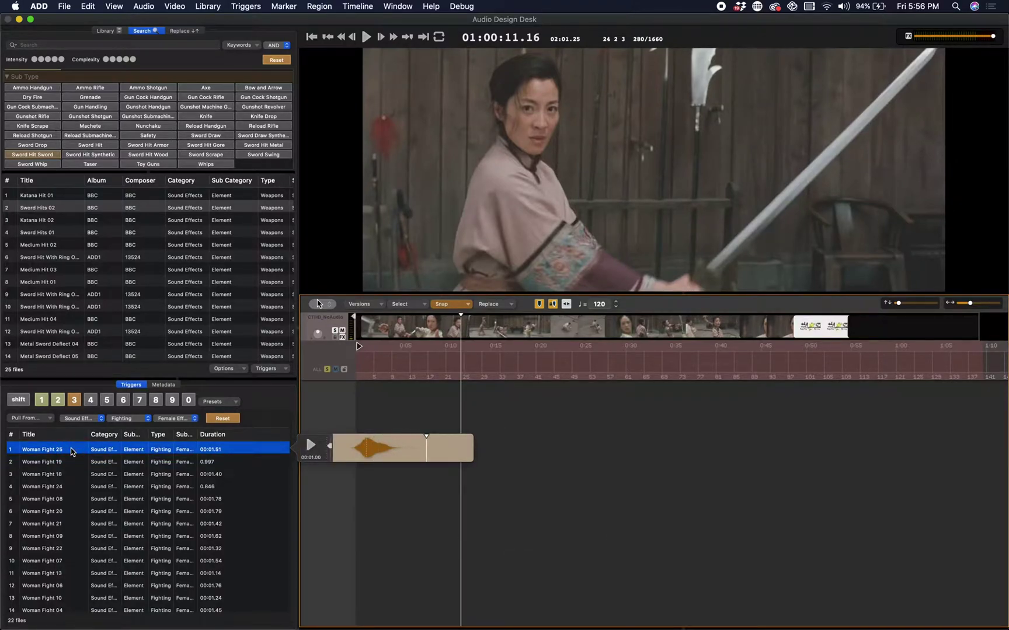
key("BackSpace")
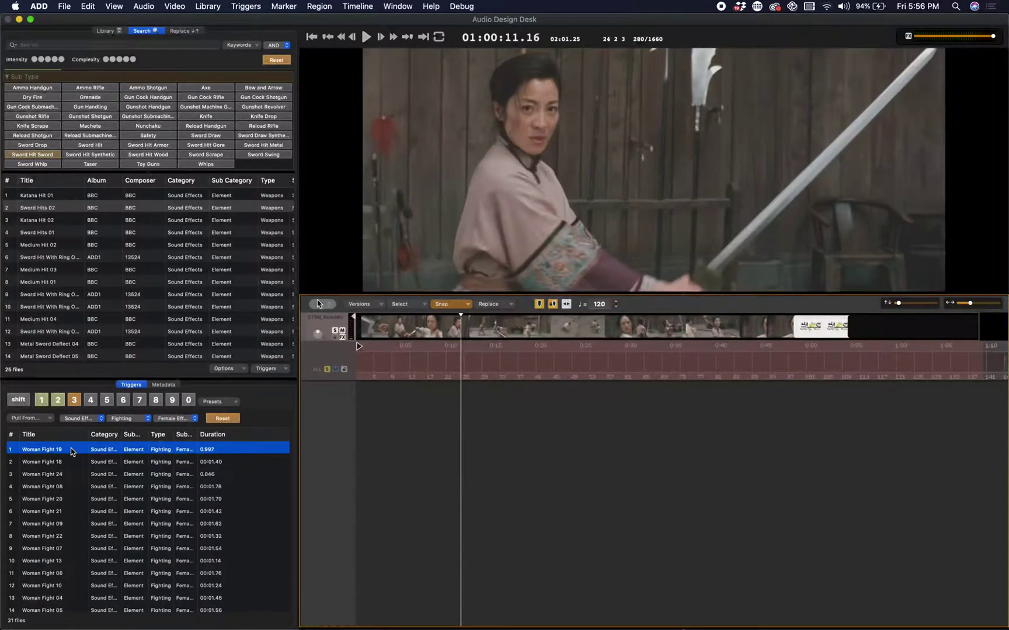
key("space")
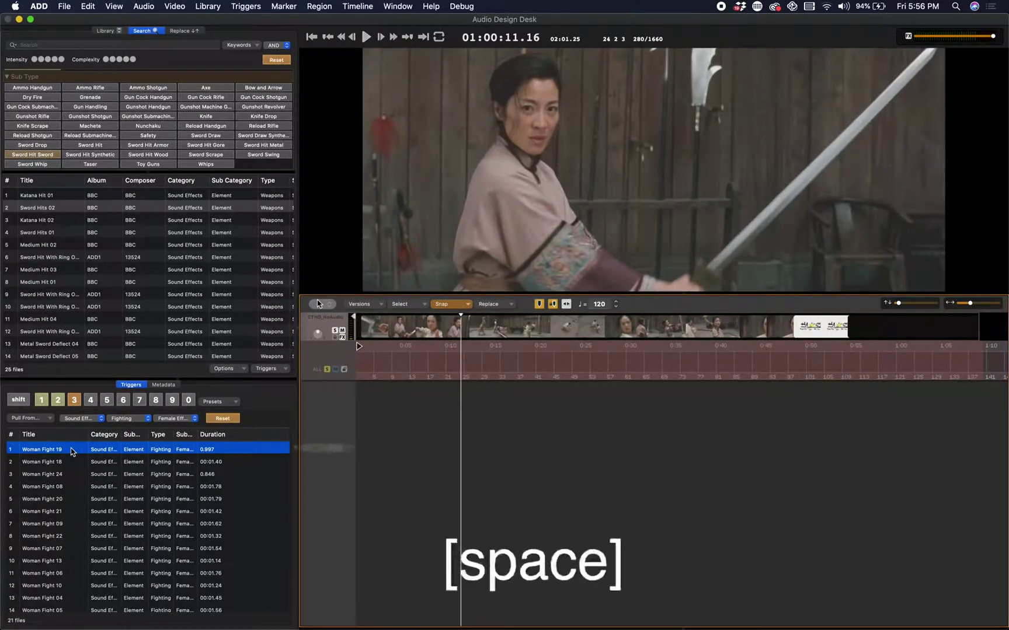
key("space")
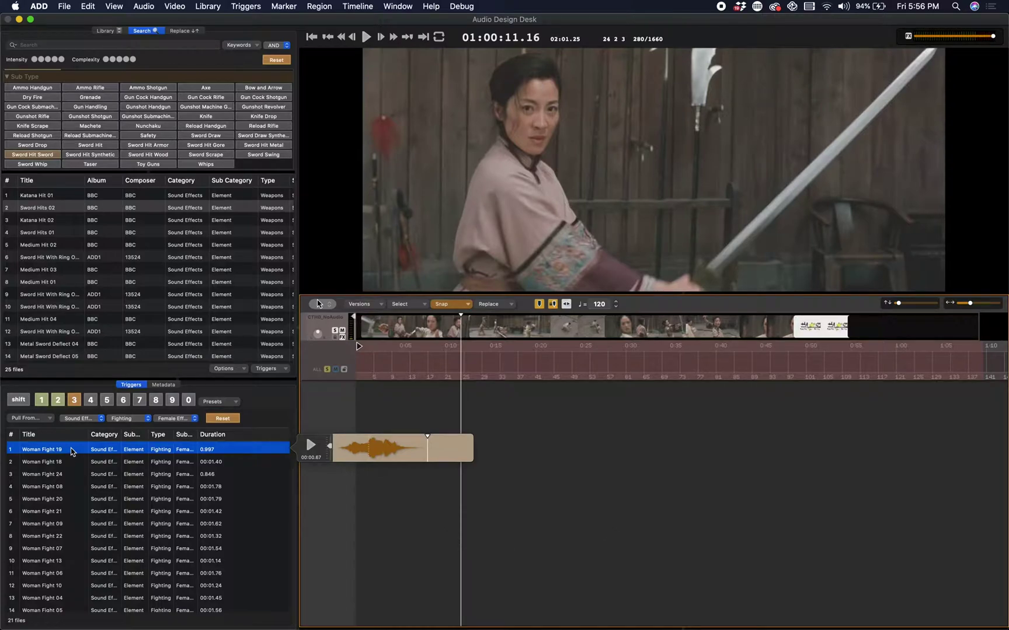
key("BackSpace")
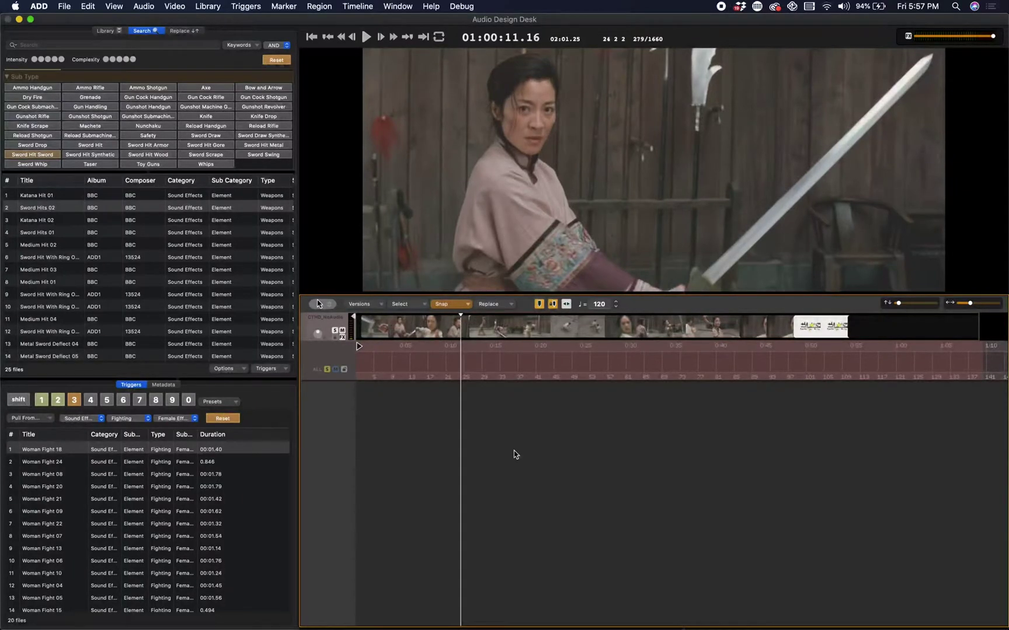
key("1")
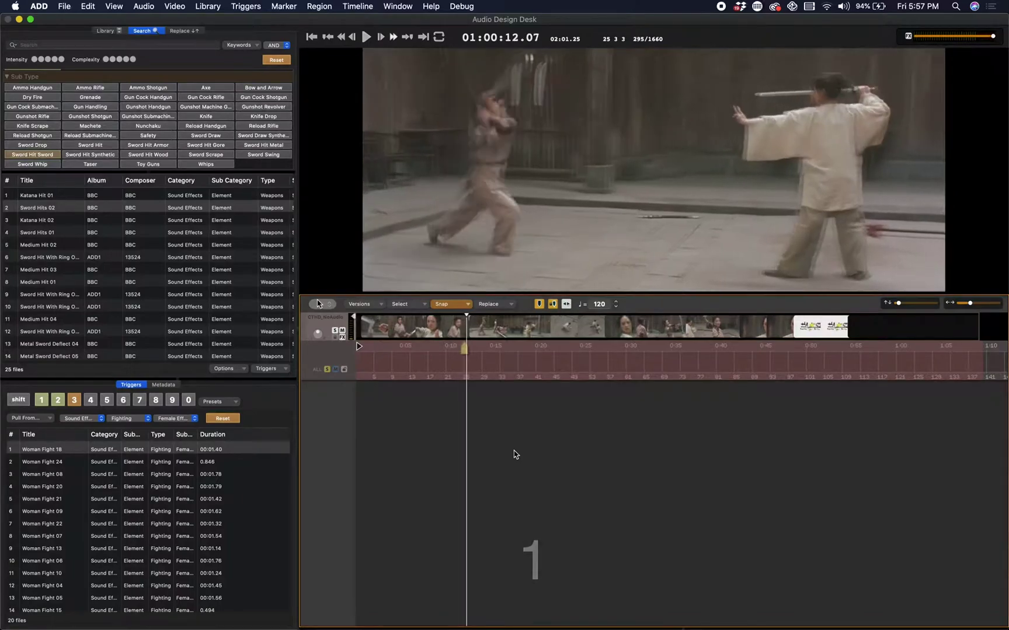
Step: Fire whoosh, sword-hit and effort triggers (keys 1–3) over the first exchanges of blows
key("1")
key("2")
key("3")
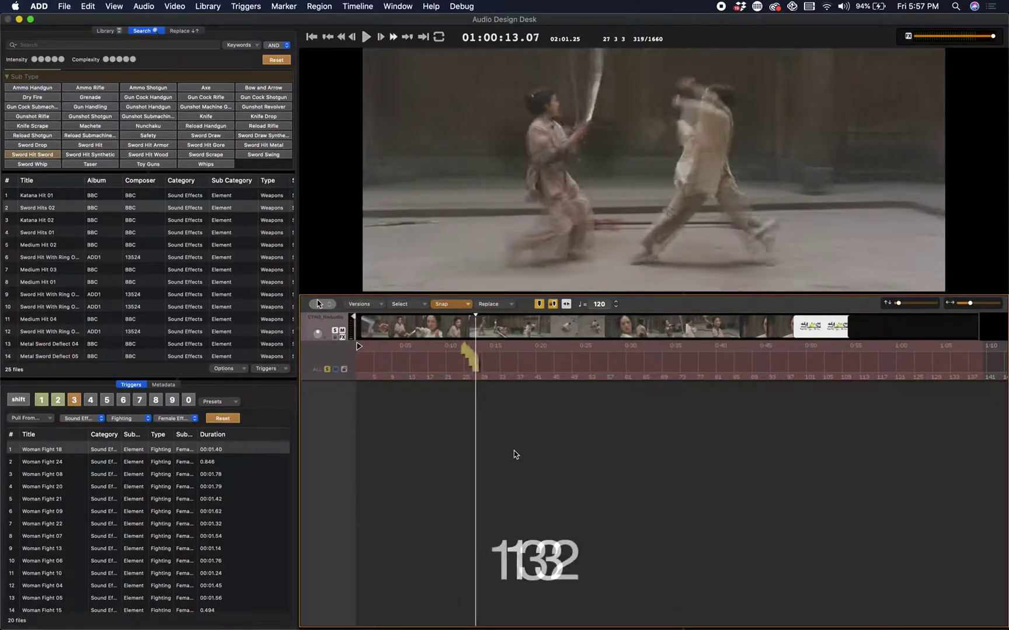
key("1")
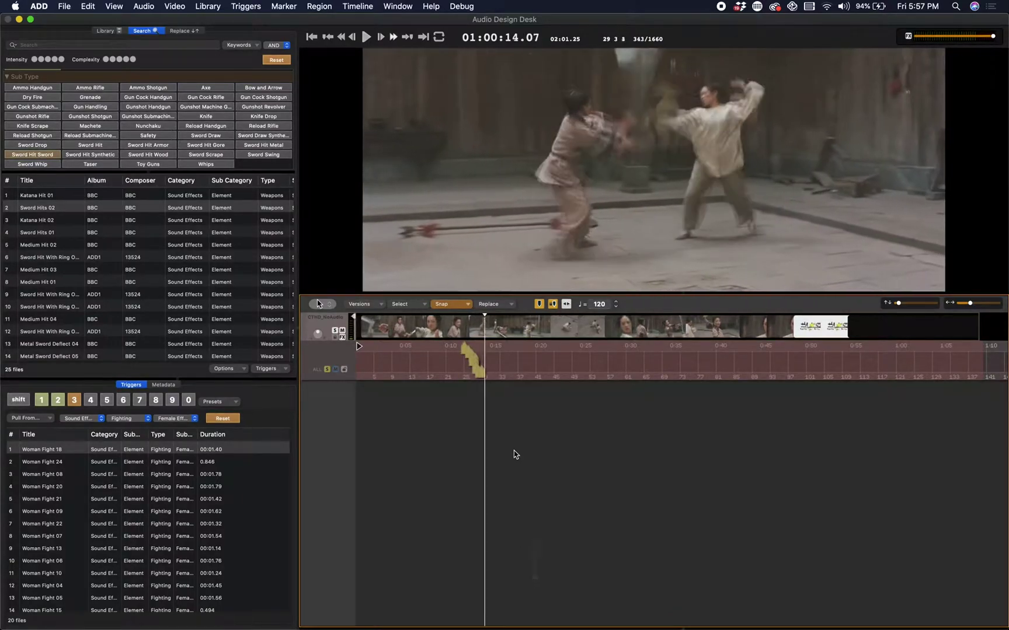
key("1")
key("3")
key("2")
key("3")
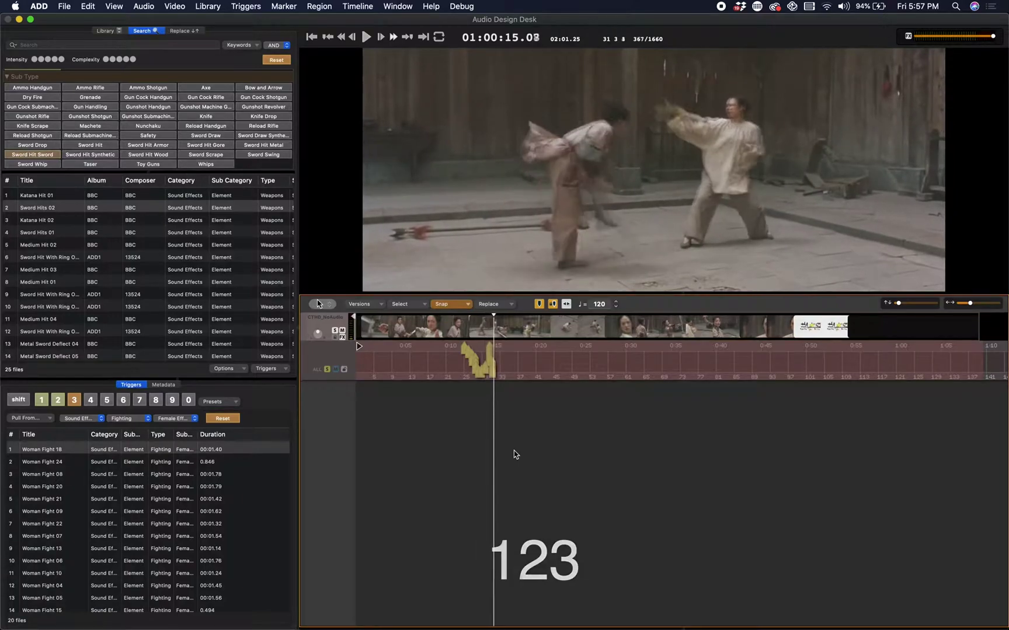
key("1")
key("2")
key("3")
key("1")
key("2")
key("3")
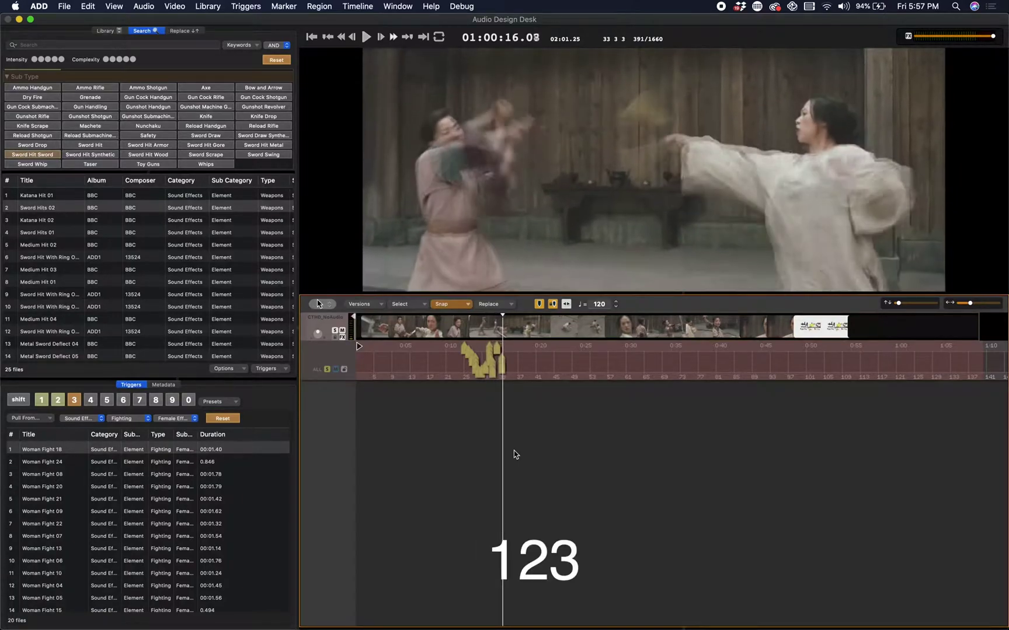
Step: Keep firing triggers 1–3 through the later clashes, end on a final whoosh, and stop playback
key("2")
key("1")
key("3")
key("1")
key("2")
key("3")
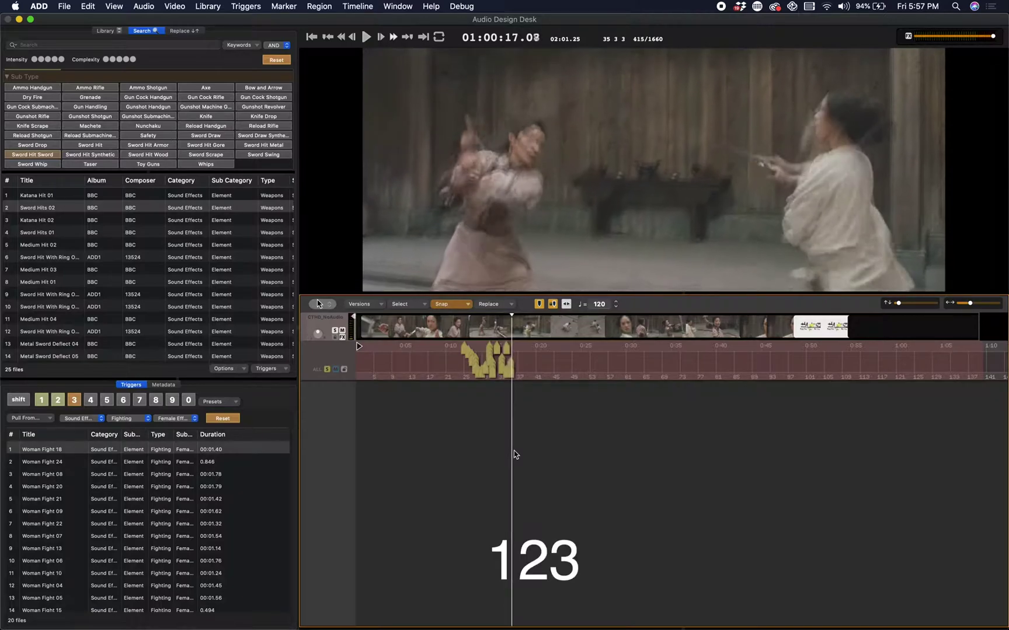
key("1")
key("2")
key("3")
key("1")
key("2")
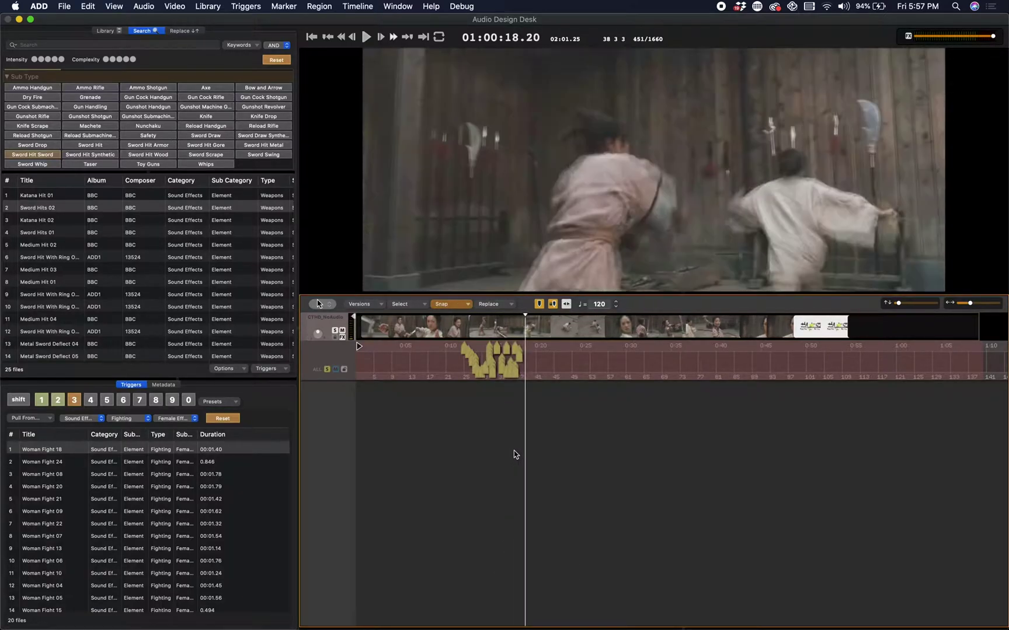
key("1")
key("space")
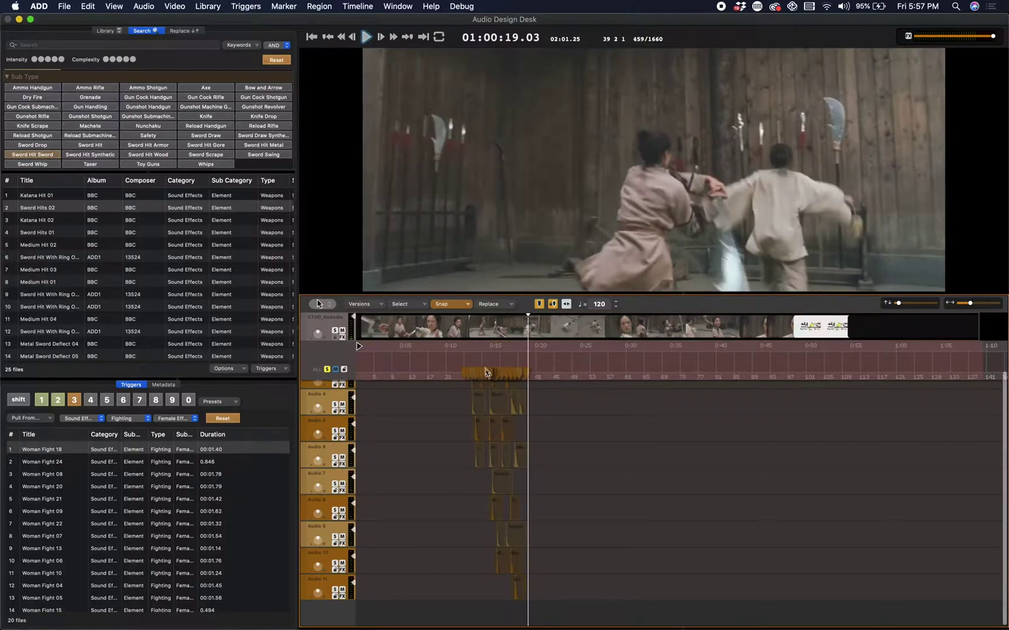
Step: Move the playhead to about 0:13 and play back the performed section
left_click(470, 339)
key("space")
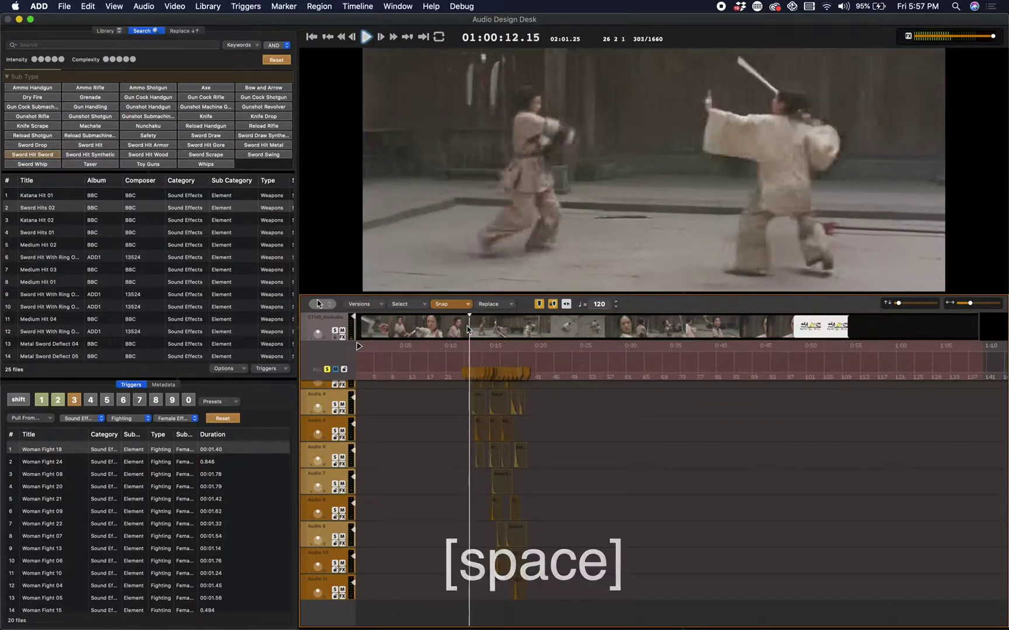